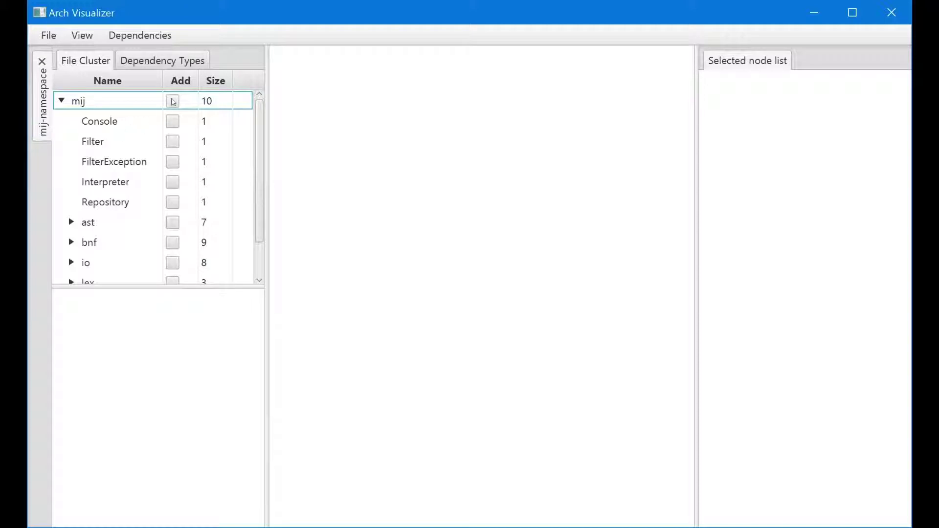
Add Console, Filter, FilterException, Interpreter, Repository and ast to the diagram, and expand ast to add FuncExpr and Node
left_click(172, 121)
left_click(172, 142)
left_click(172, 162)
left_click(172, 182)
left_click(172, 202)
left_click(173, 222)
left_click(71, 222)
left_click(172, 243)
left_click(172, 262)
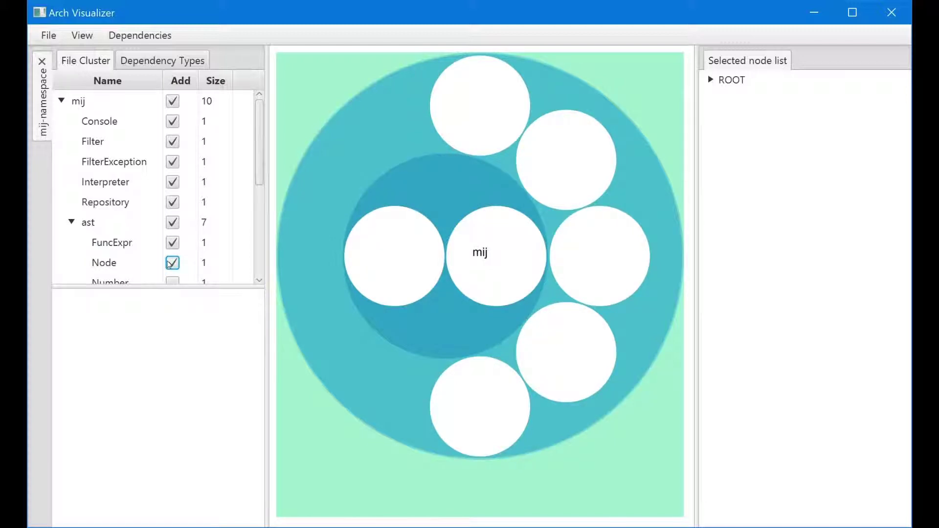
Add all remaining files of the mij namespace to the diagram at once
left_click(81, 35)
left_click(96, 59)
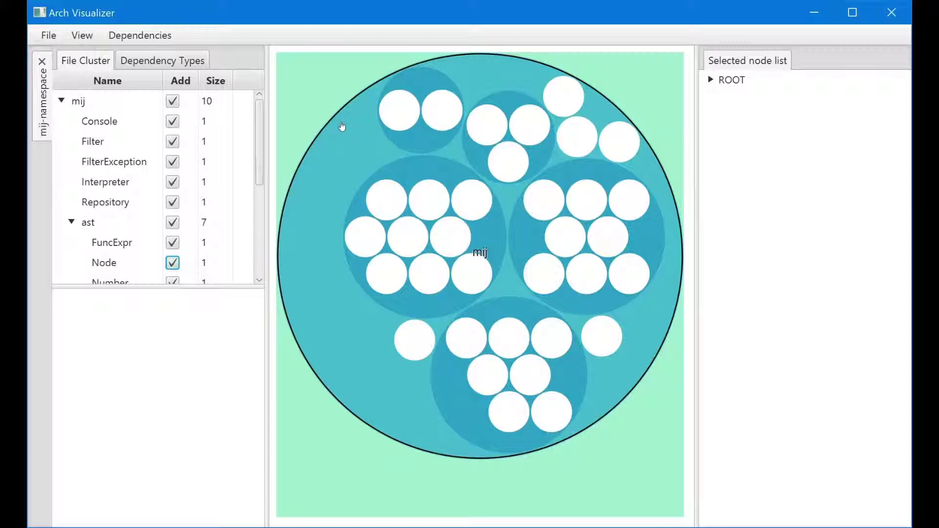
Zoom the diagram into the mij cluster and its parse subcluster, and return to the full overview
left_click(354, 144)
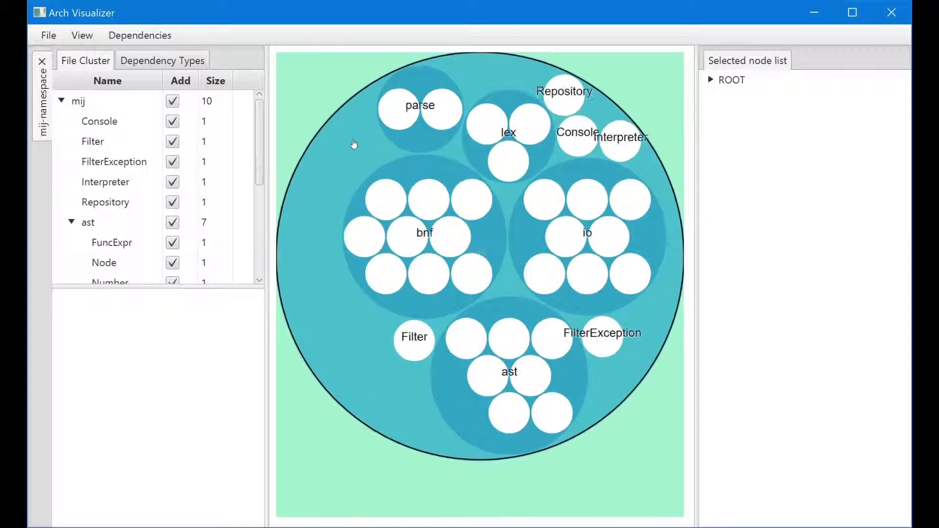
left_click(406, 134)
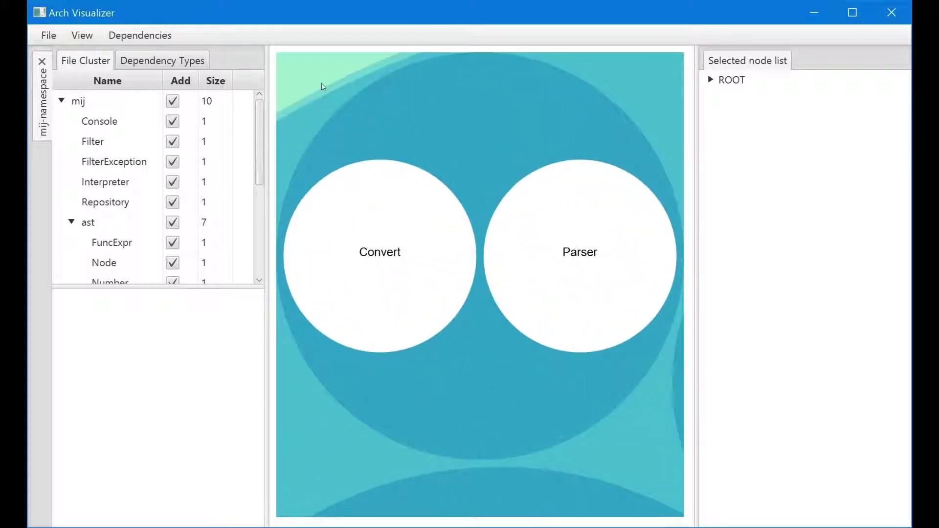
left_click(323, 86)
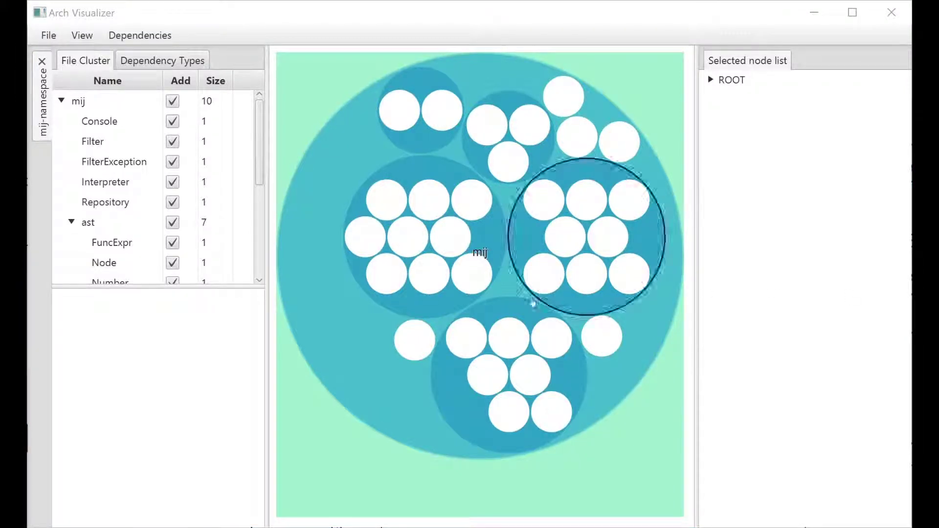
Browse the file cluster entries from Interpreter and FilterException down to TreeVisitor in ast to view their source file paths
left_click(145, 193)
left_click(130, 187)
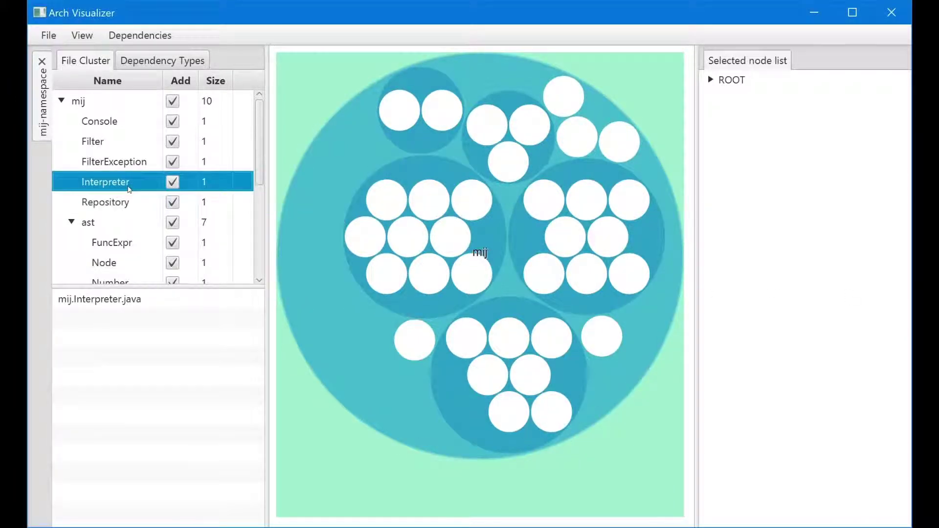
left_click(121, 167)
left_click(126, 241)
scroll(127, 241, "down", 1)
left_click(126, 241)
scroll(126, 241, "down", 1)
scroll(127, 242, "down", 1)
left_click(128, 241)
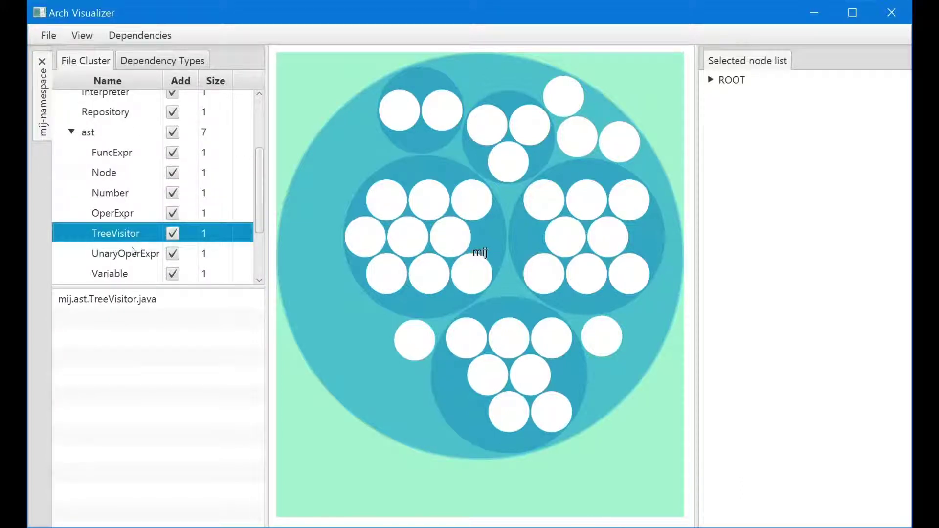
Expand ROOT and mij in the selected node list to examine the displayed nodes
left_click(711, 79)
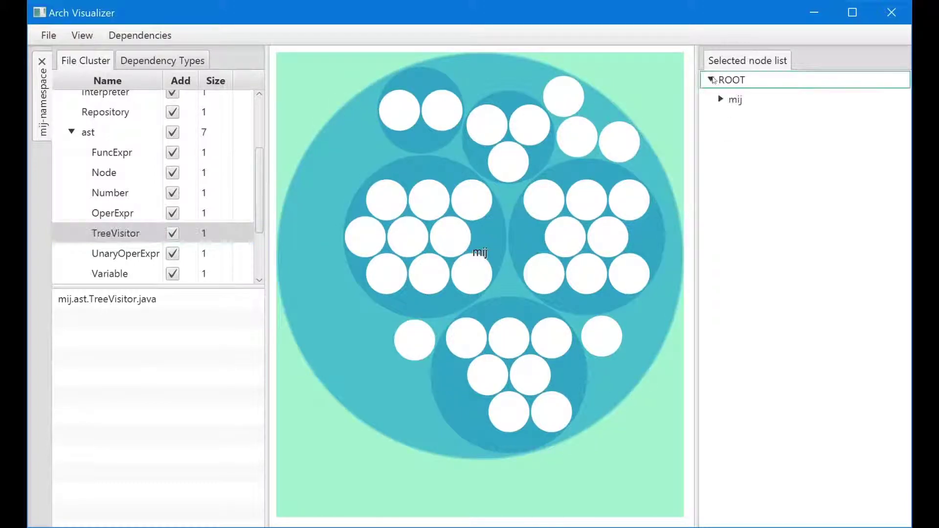
left_click(721, 99)
Remove Console from the diagram and expand ROOT and mij again in the refreshed node list
scroll(112, 160, "up", 3)
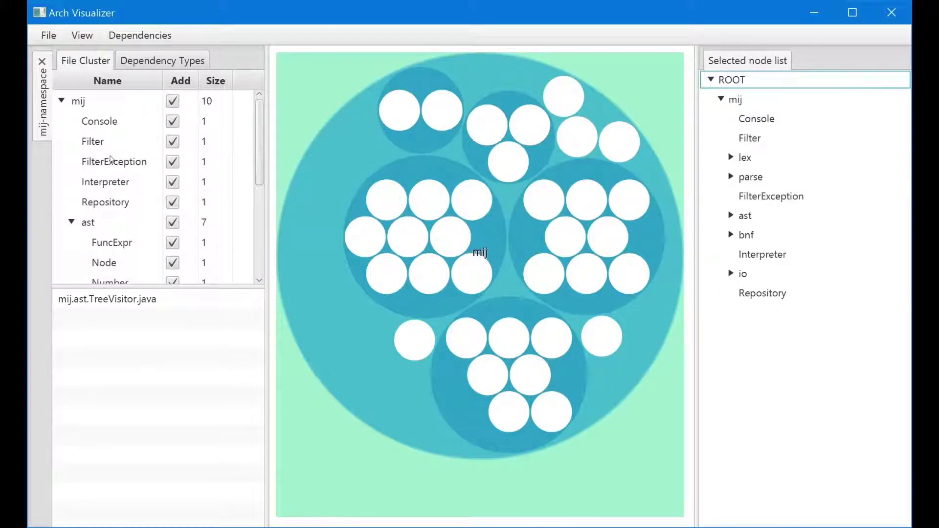
left_click(172, 121)
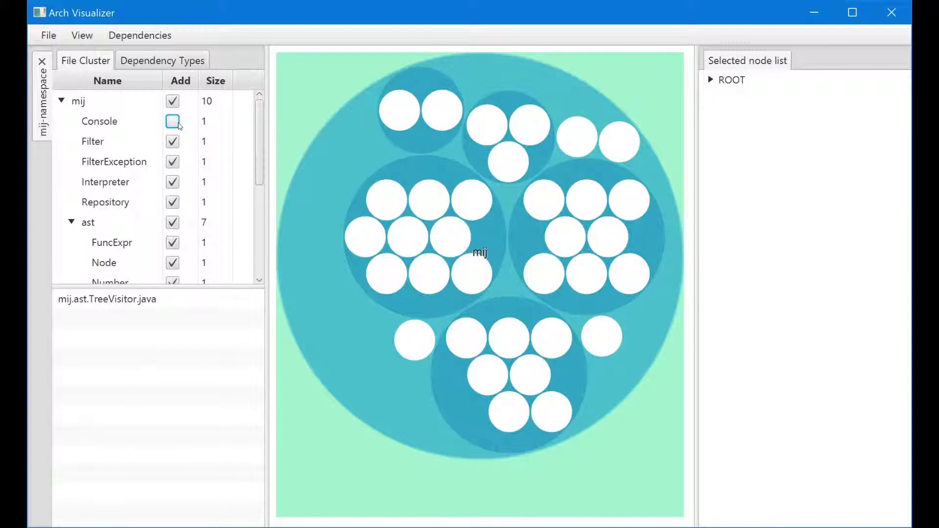
left_click(711, 81)
left_click(720, 100)
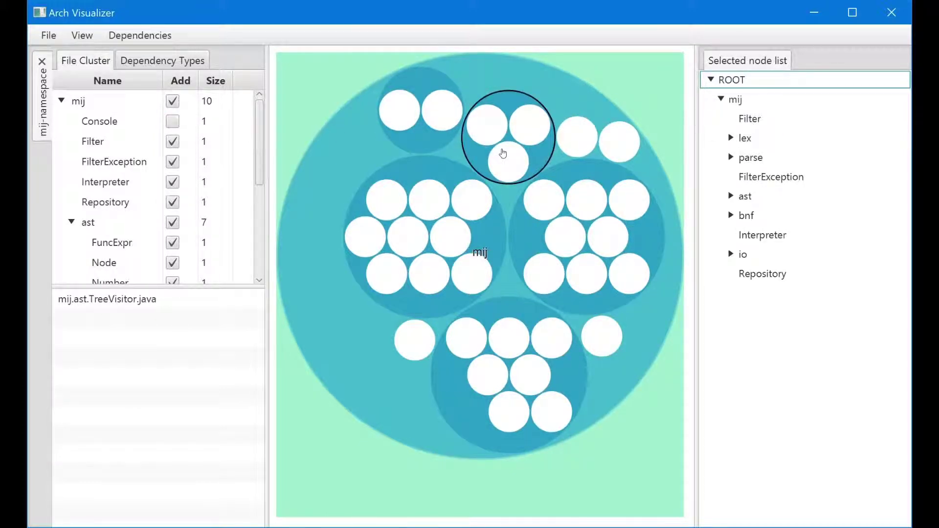
Load the DSM from the matrix file mij-dependencies.json with the type mapping dep-types.mapping in the tool-dataset folder
left_click(140, 35)
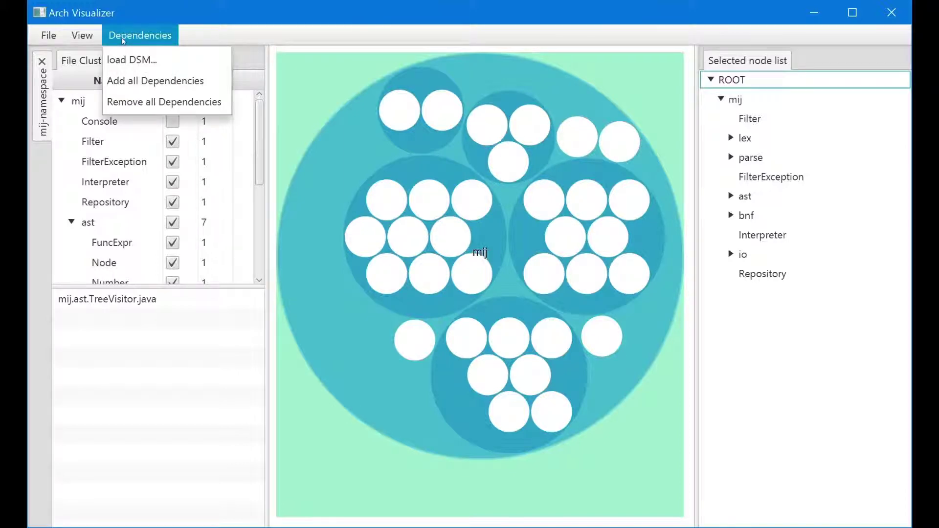
left_click(164, 59)
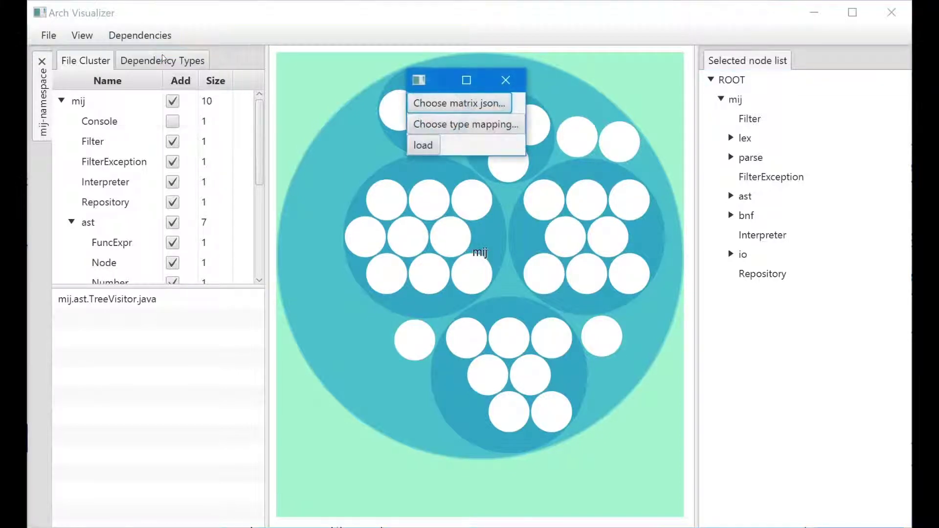
left_click(458, 101)
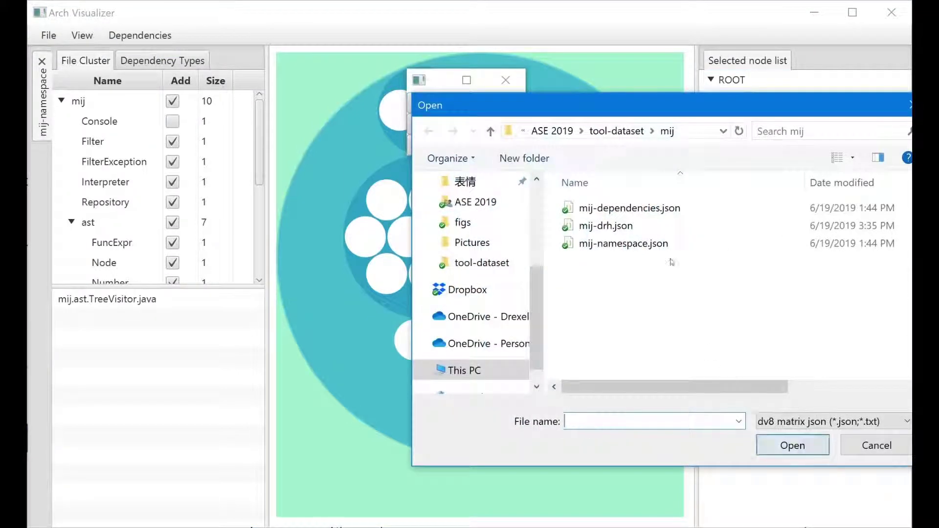
double_click(629, 209)
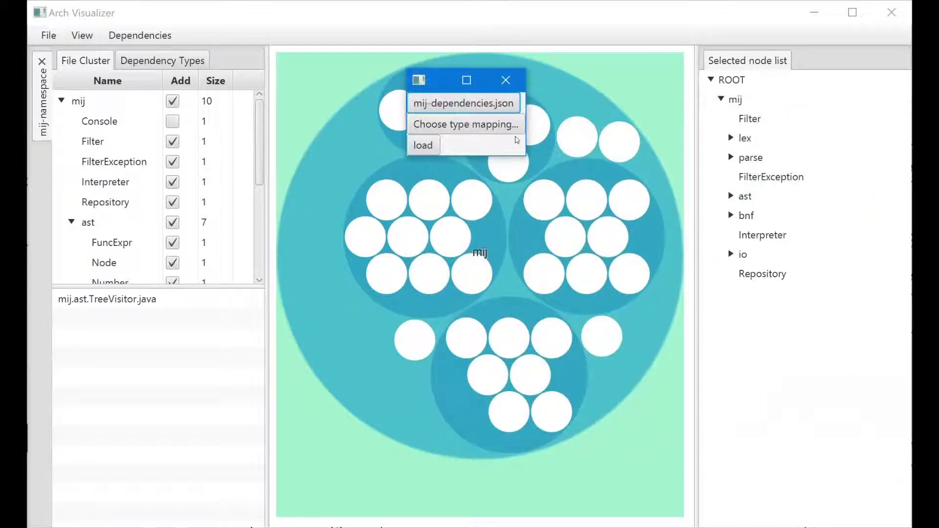
left_click(489, 126)
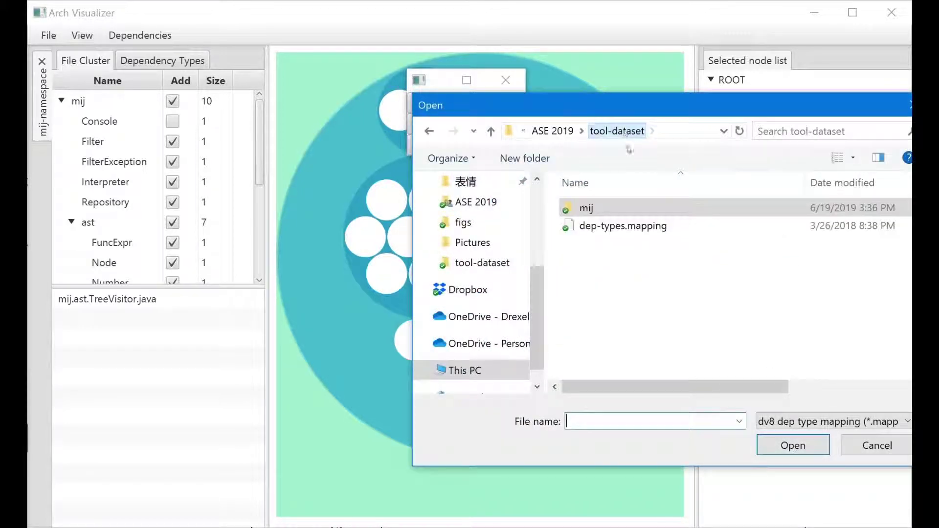
double_click(623, 225)
left_click(424, 144)
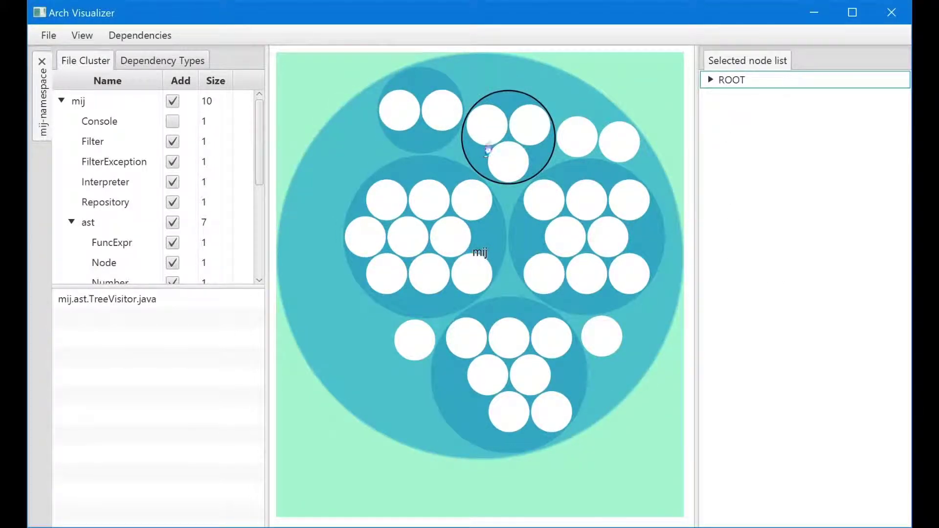
Show the Extend and Create dependency types on the diagram, and hide Extend so only Create is drawn
left_click(178, 59)
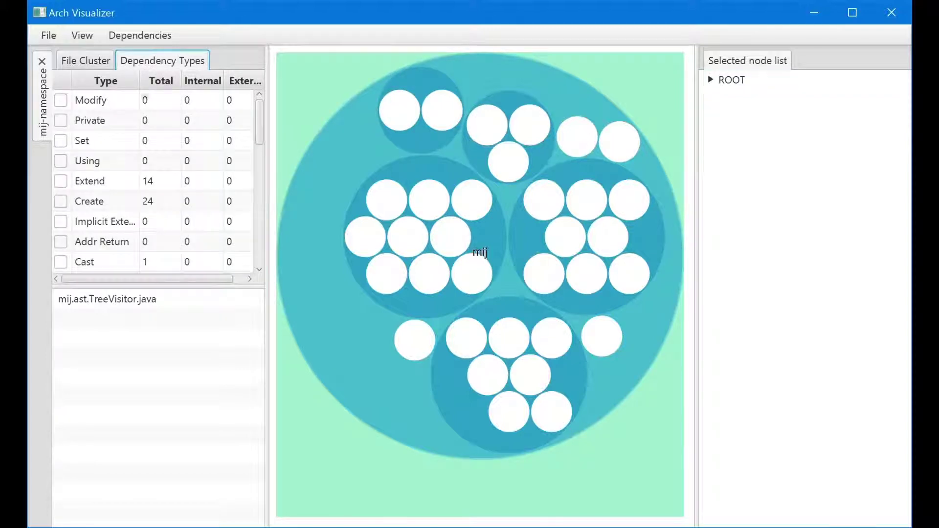
left_click(65, 181)
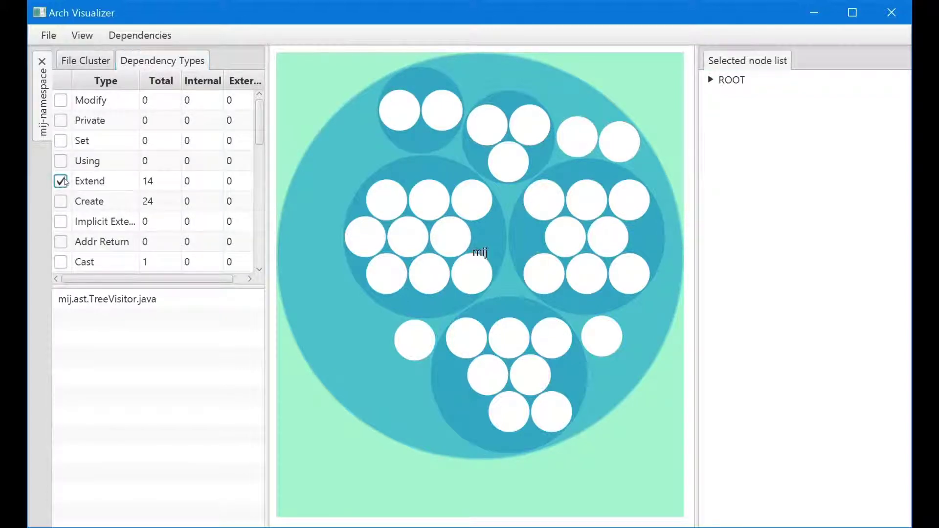
left_click(61, 202)
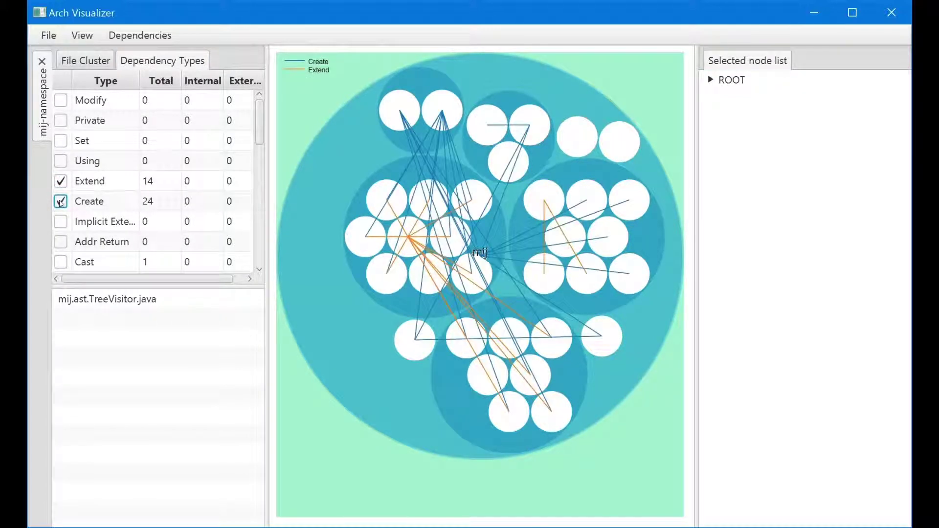
left_click(63, 182)
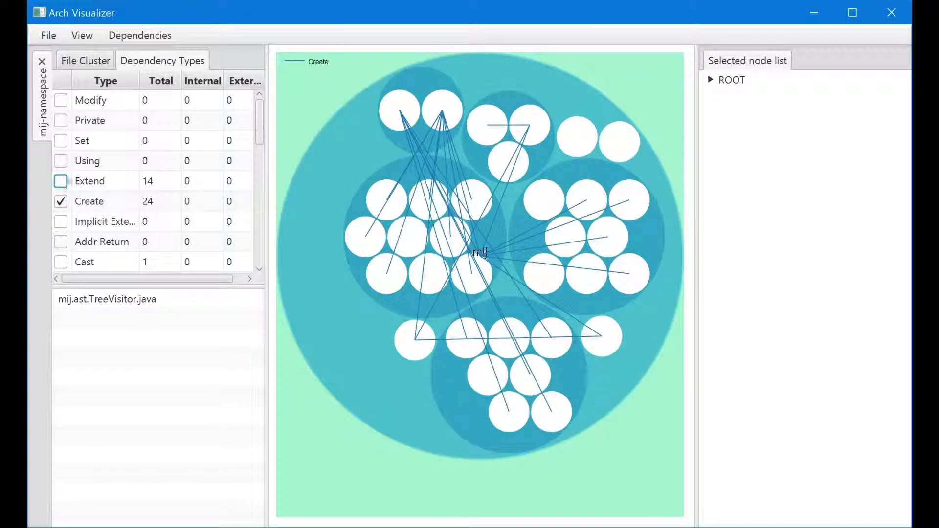
Add all dependencies to the diagram and remove them all again
left_click(120, 37)
left_click(126, 81)
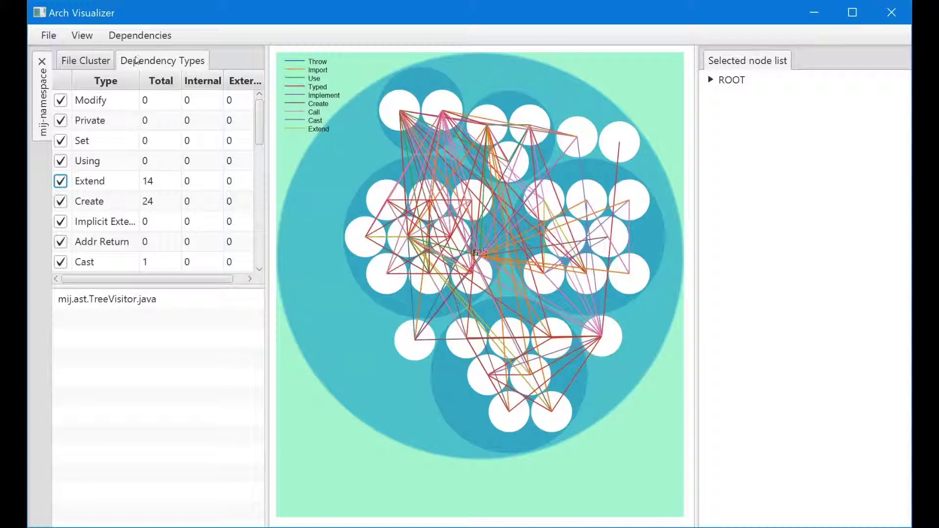
left_click(139, 36)
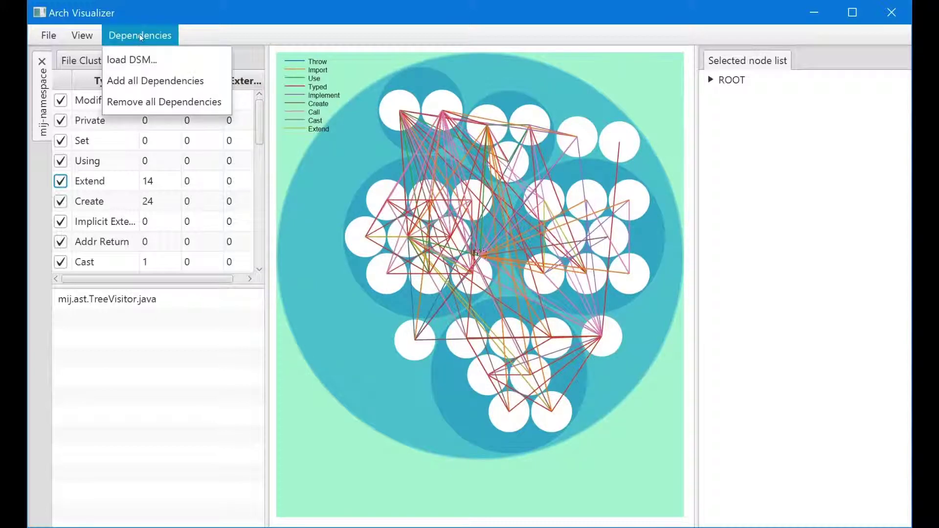
left_click(162, 101)
left_click(109, 115)
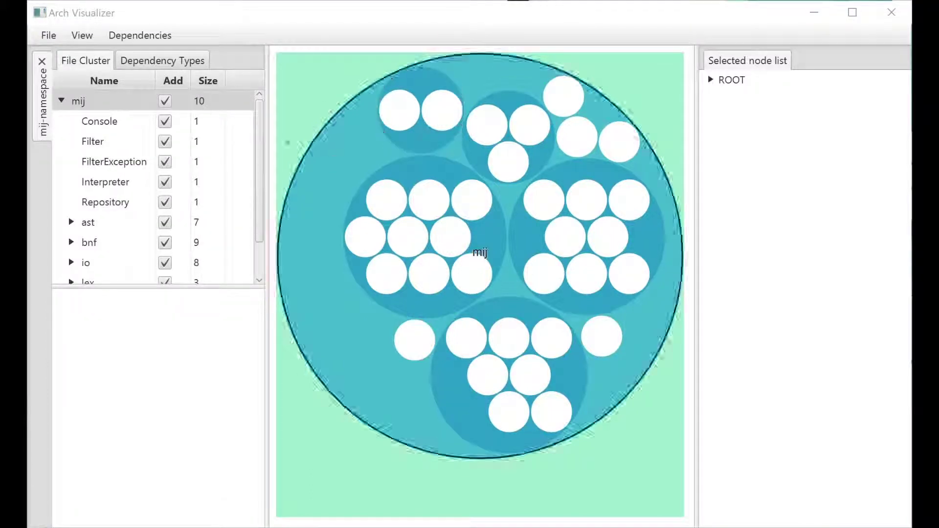
Close the mij-namespace view and open the Dv8 clustering mahout-0.14.0.json from the tool-dataset folder
left_click(44, 62)
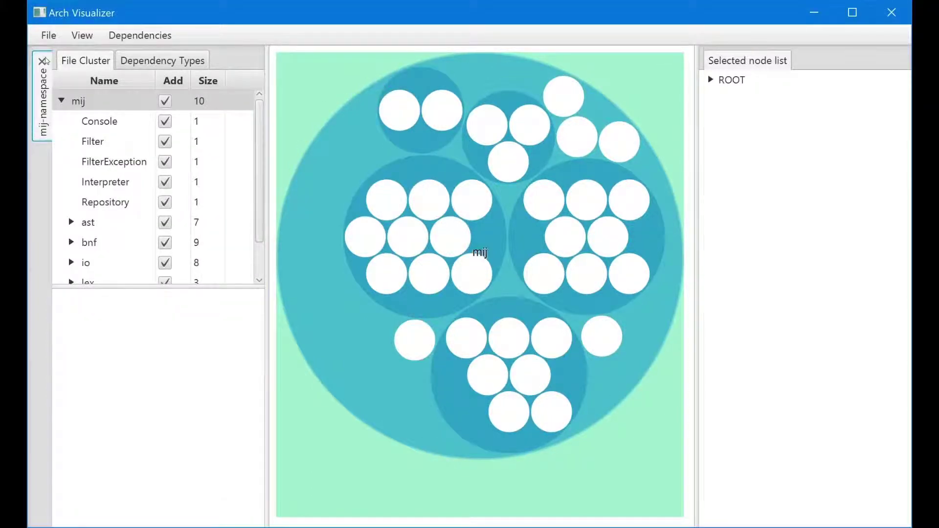
left_click(43, 61)
left_click(51, 36)
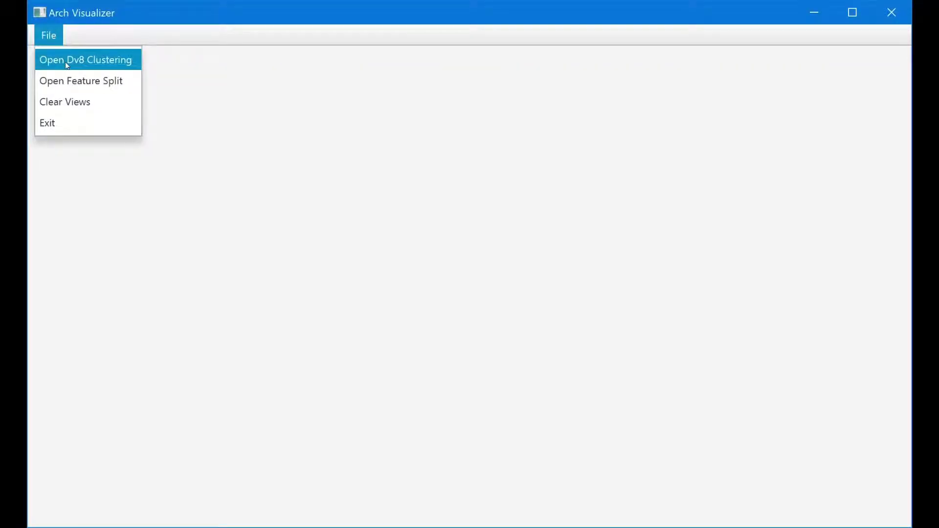
left_click(66, 61)
left_click(238, 68)
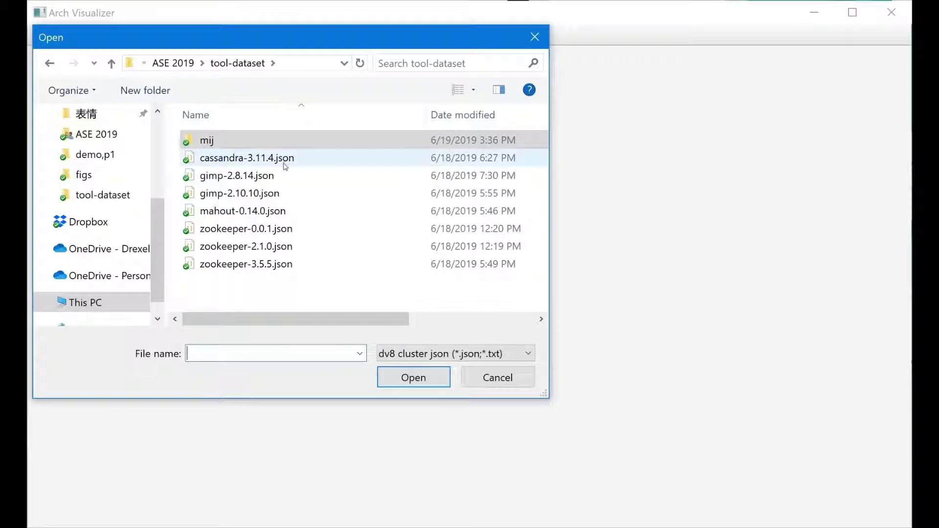
left_click(285, 161)
left_click(274, 212)
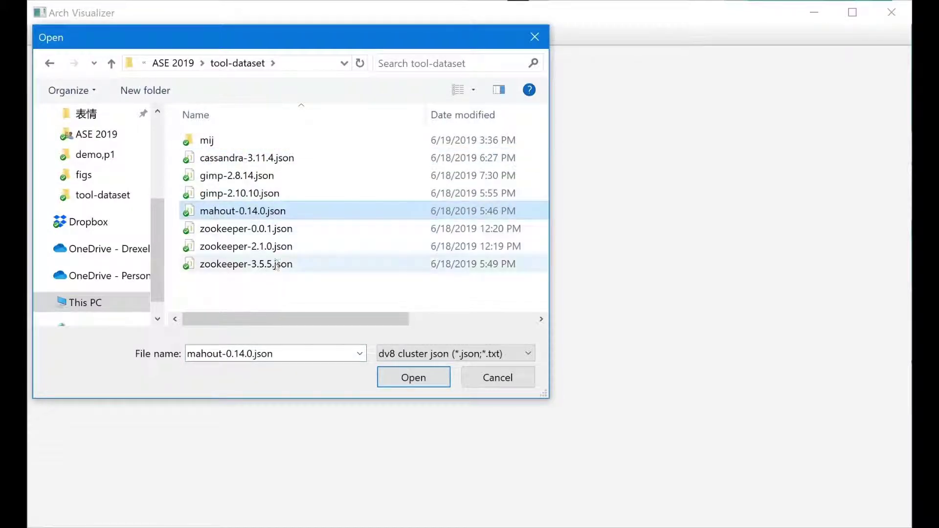
left_click(276, 265)
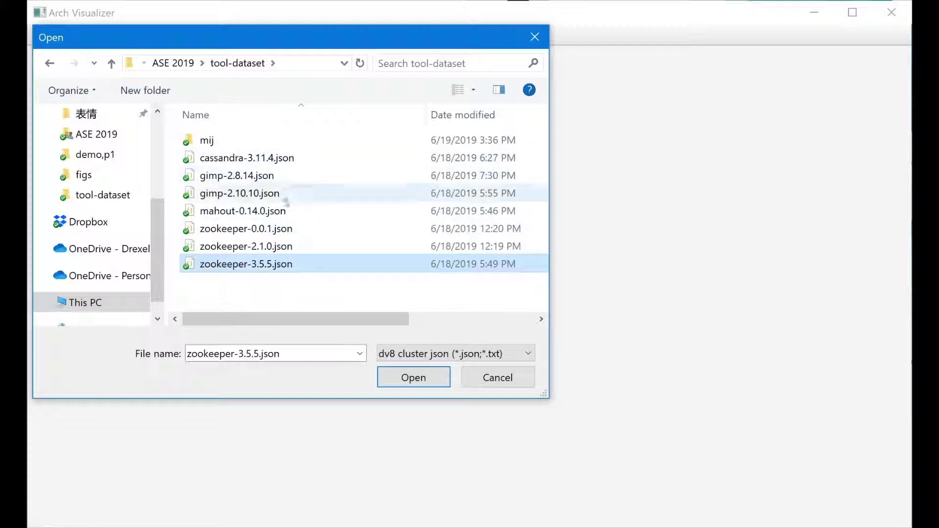
left_click(298, 208)
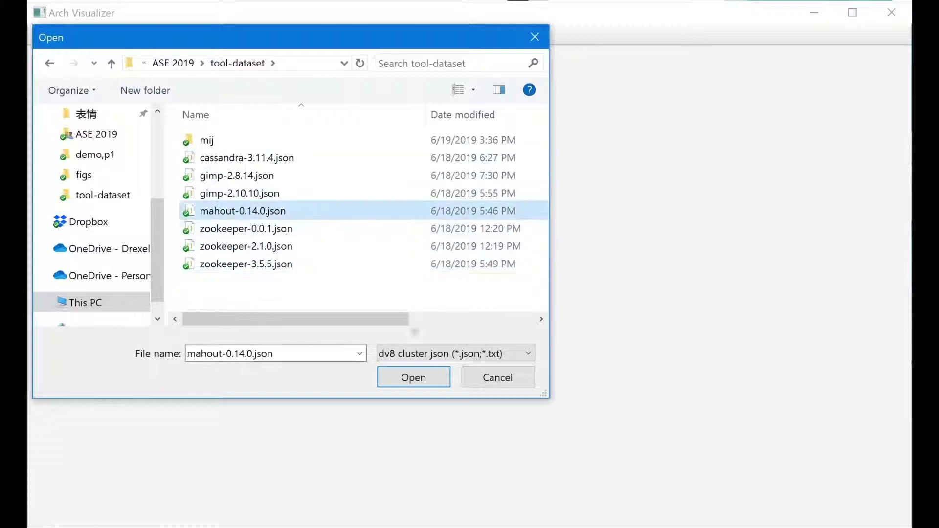
left_click(401, 375)
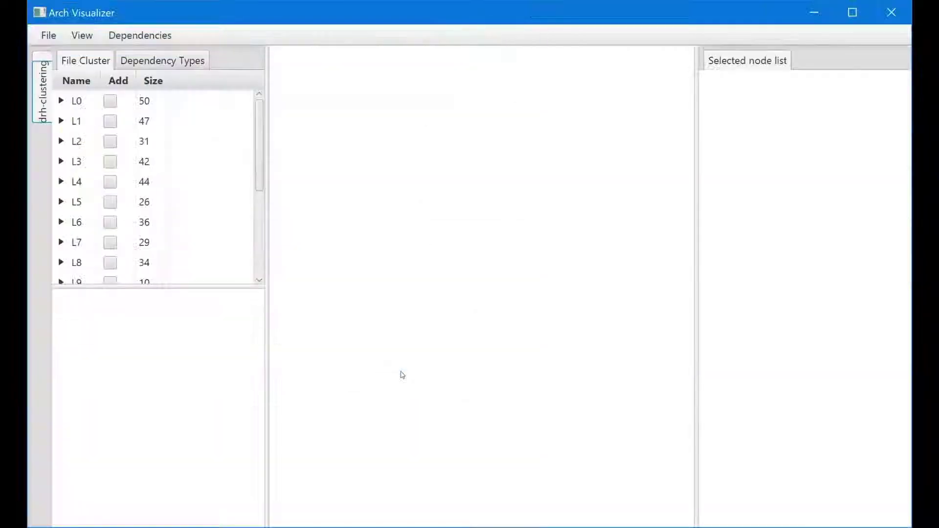
Add all clusters of the drh-clustering to the diagram
left_click(82, 36)
left_click(103, 60)
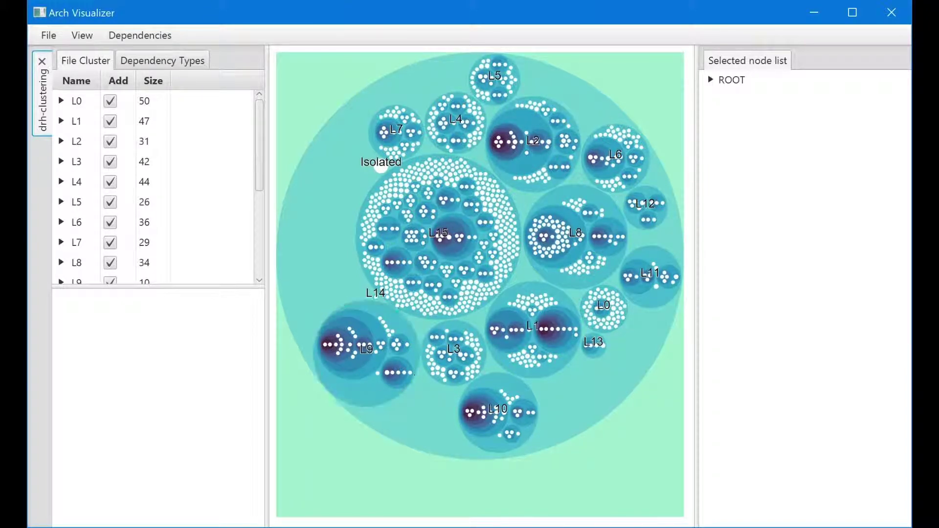
Zoom into the deeply nested dark subcluster of L10 and step back out to the full overview
left_click(478, 420)
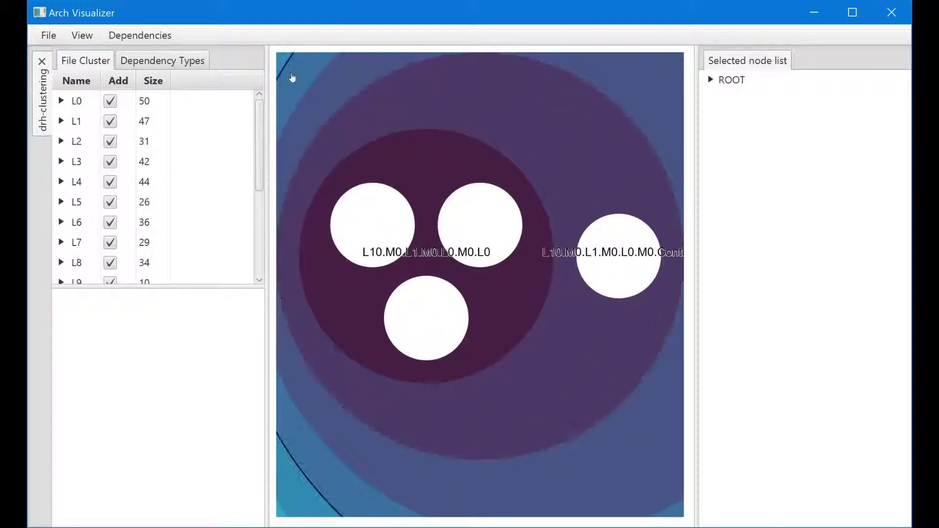
left_click(281, 73)
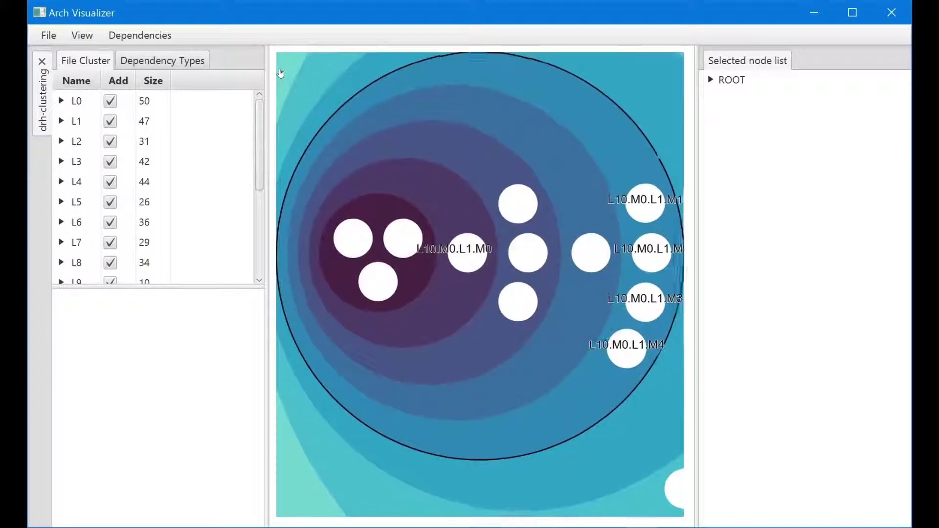
left_click(277, 66)
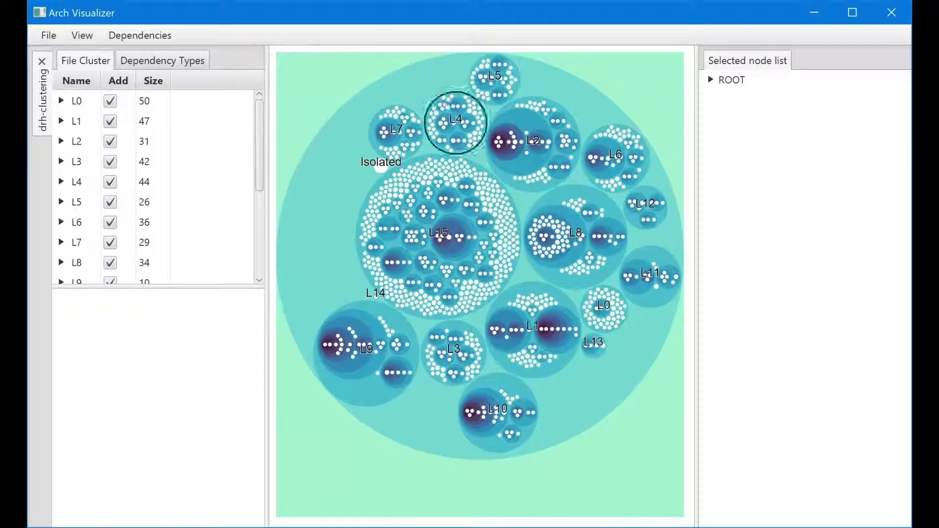
Zoom into the deeply nested dark subcluster of L2 and step back out to the full overview
left_click(502, 152)
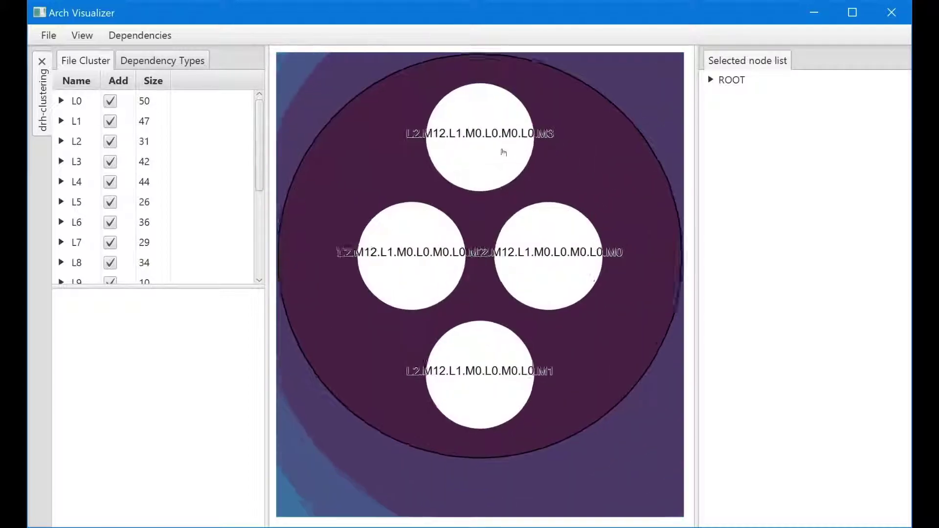
left_click(292, 78)
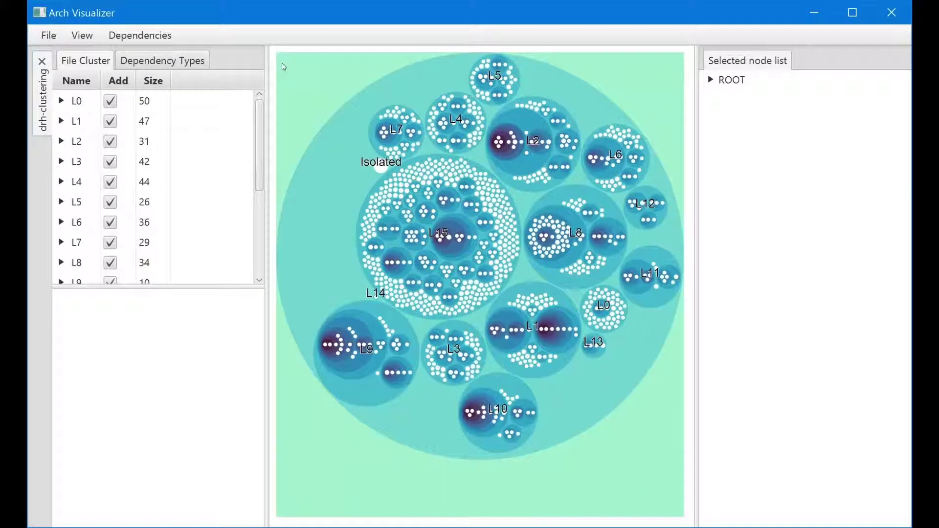
Open the Dv8 clustering zookeeper-3.5.5.json from the tool-dataset folder and add all its cluster groups to the diagram
left_click(48, 35)
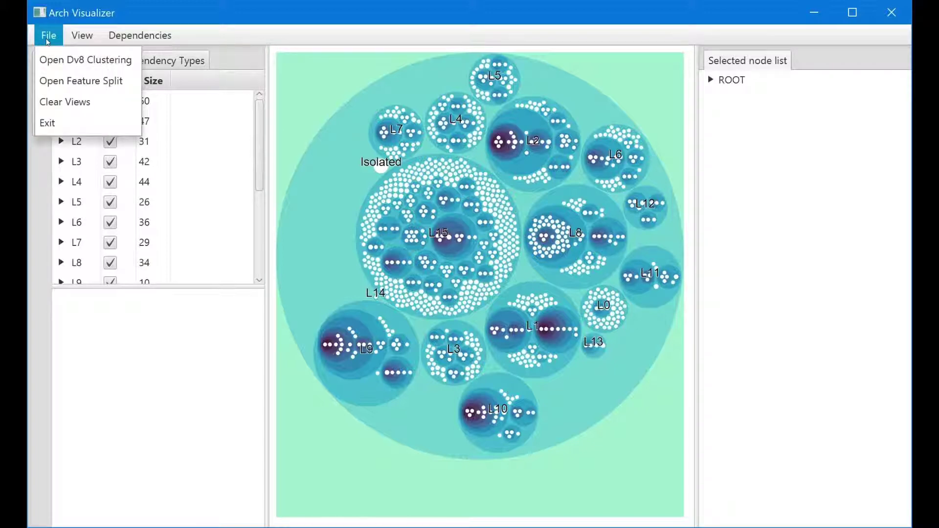
left_click(58, 60)
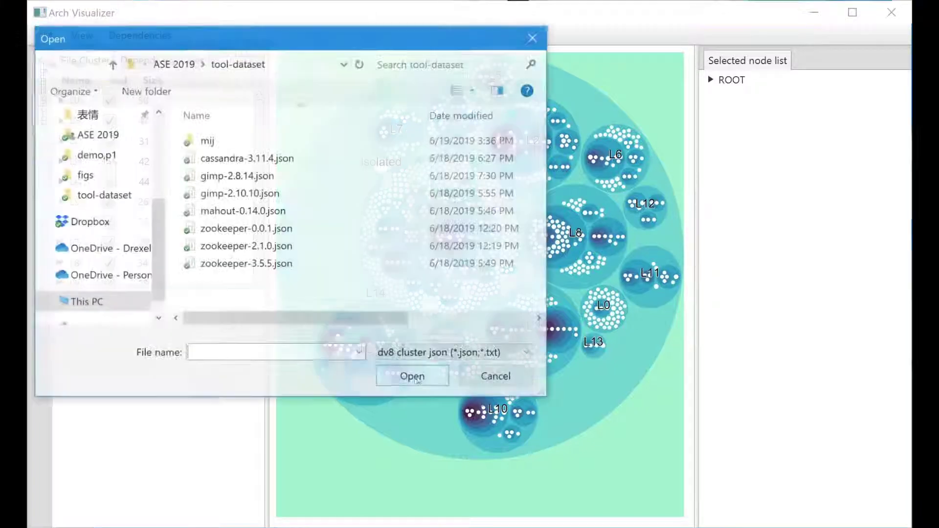
left_click(329, 264)
double_click(330, 264)
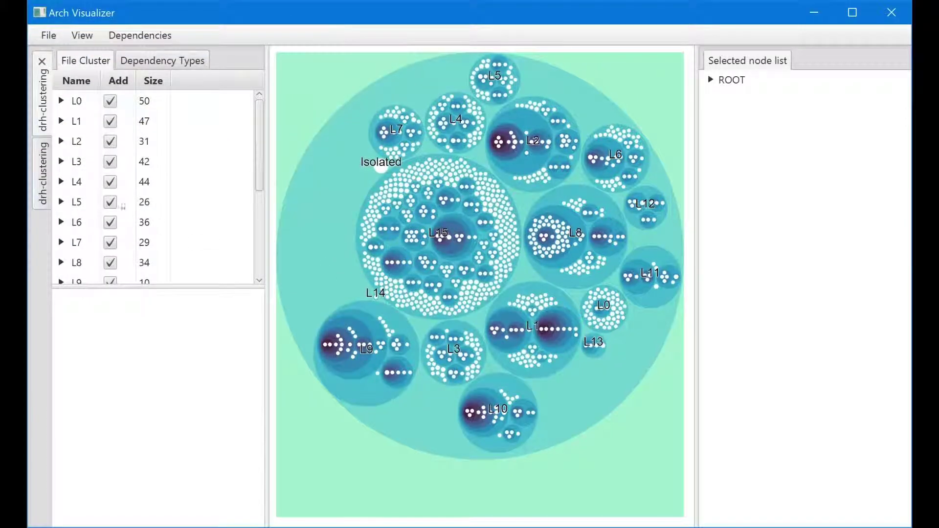
left_click(43, 186)
left_click(81, 35)
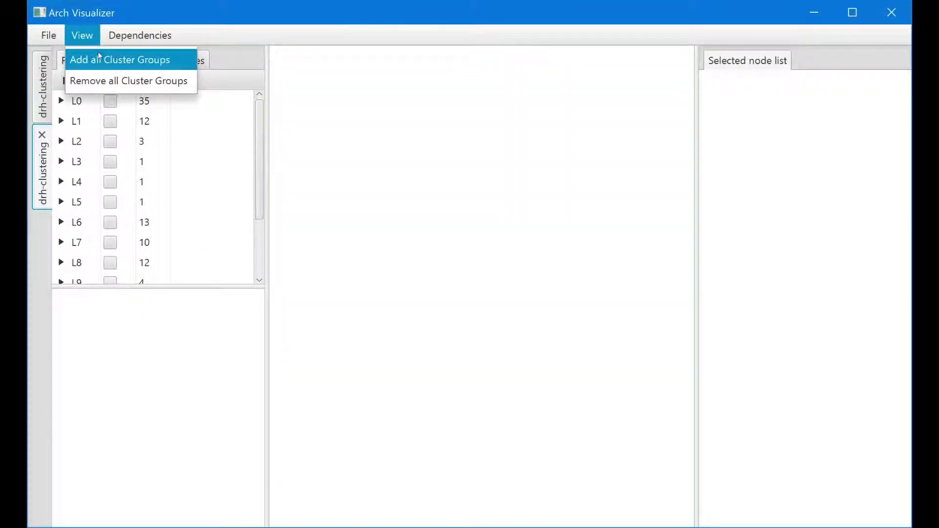
left_click(98, 59)
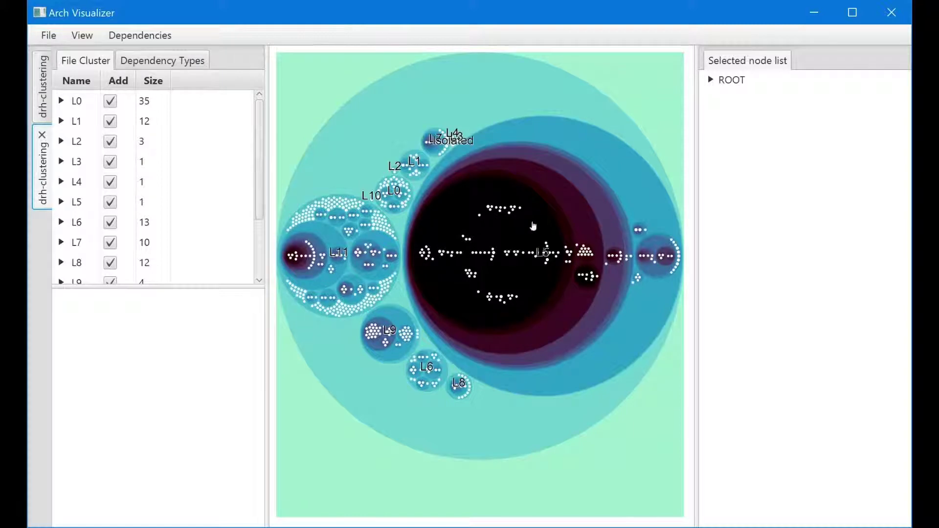
Zoom into the large black subcluster of L5 and step back out to the full overview
left_click(549, 221)
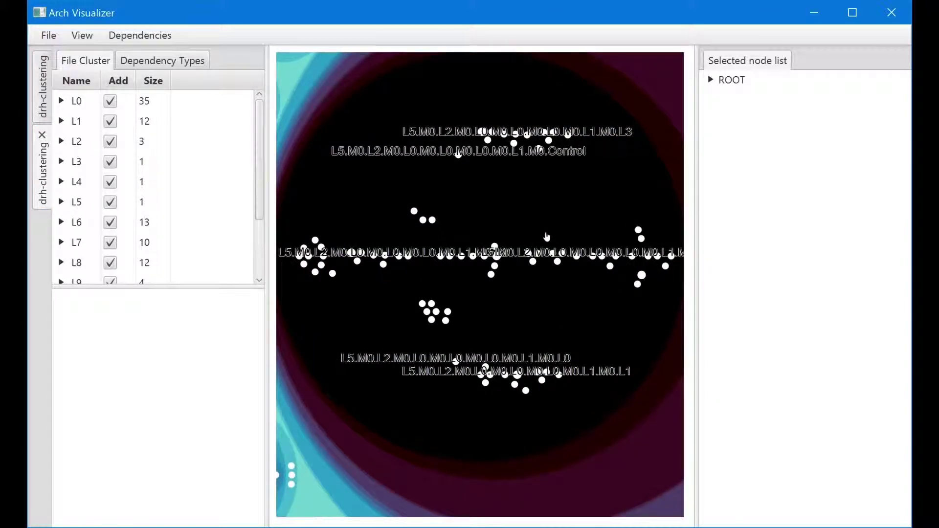
left_click(289, 75)
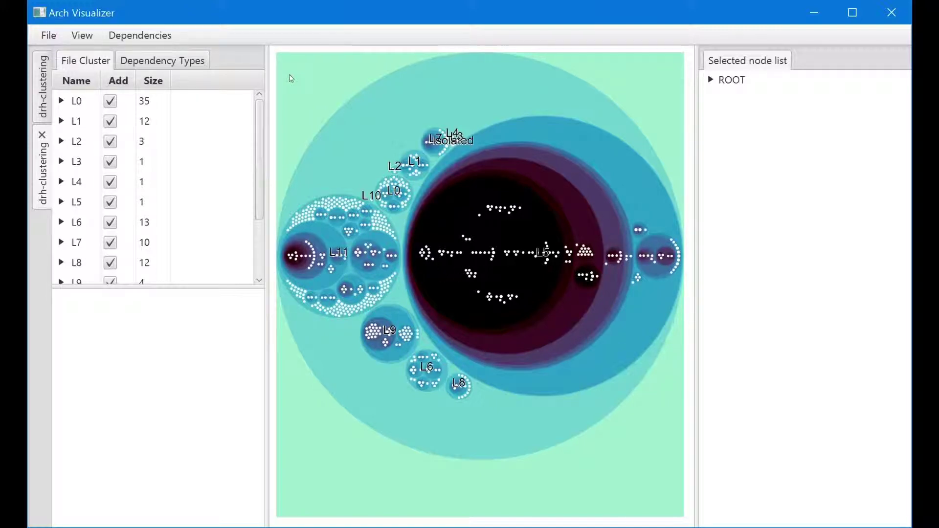
Open the Dv8 clustering cassandra-3.11.4.json from the tool-dataset folder and add all its cluster groups to the diagram
left_click(52, 41)
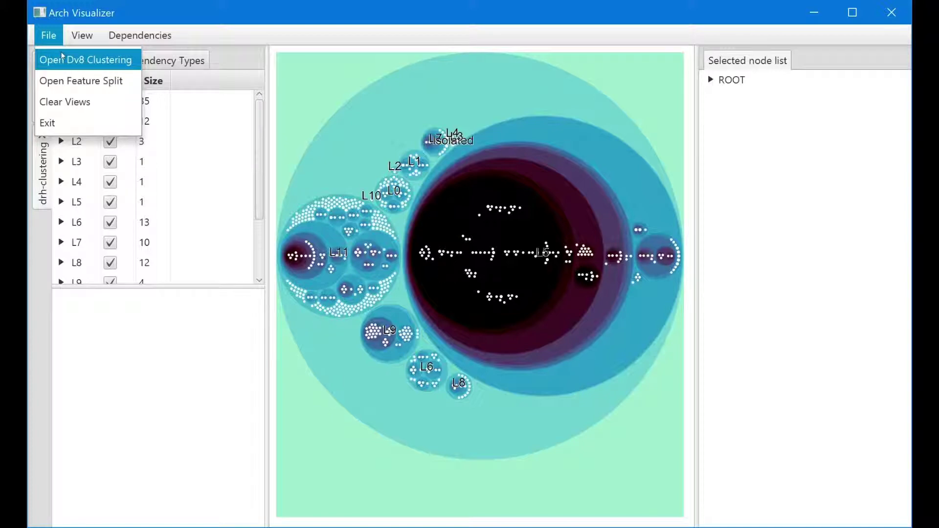
left_click(62, 60)
left_click(340, 266)
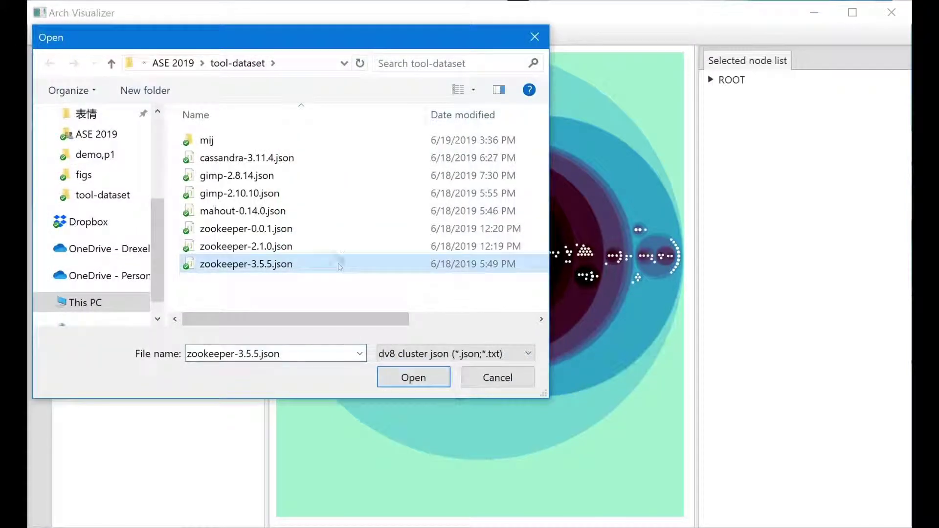
left_click(291, 161)
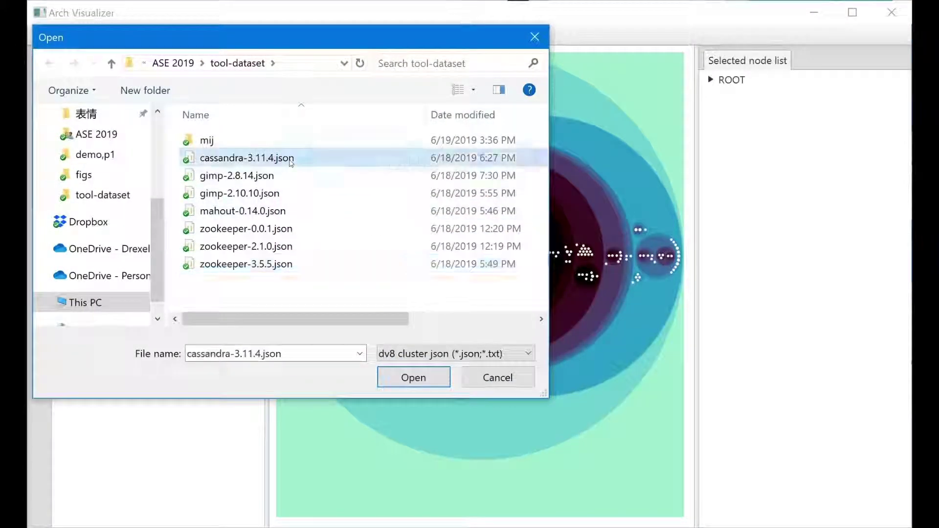
double_click(290, 162)
left_click(41, 234)
left_click(82, 35)
left_click(93, 59)
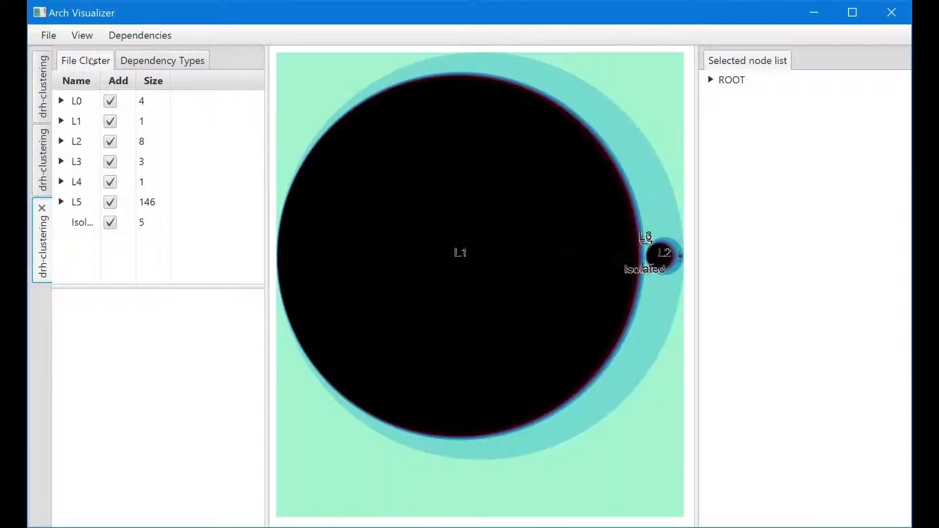
Zoom progressively into the nested levels of cluster L1 to inspect its files, and return to the full overview
left_click(610, 181)
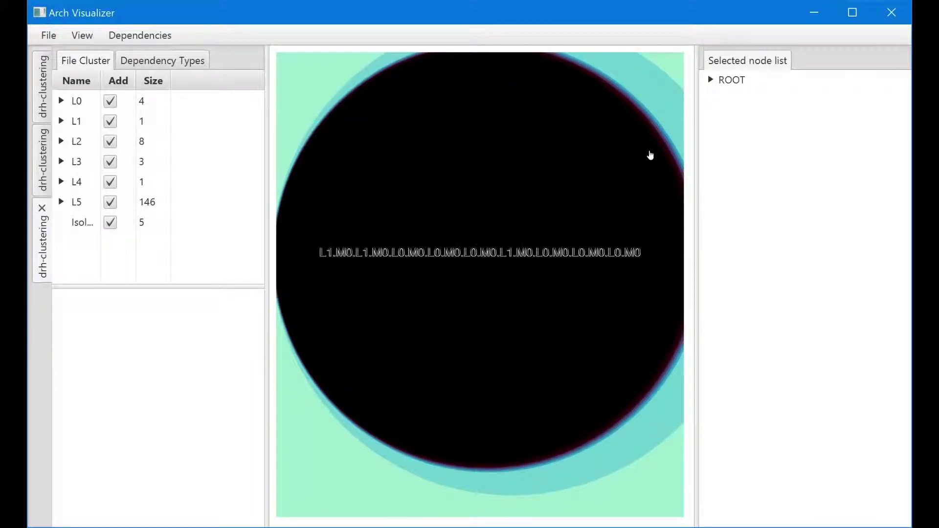
left_click(558, 192)
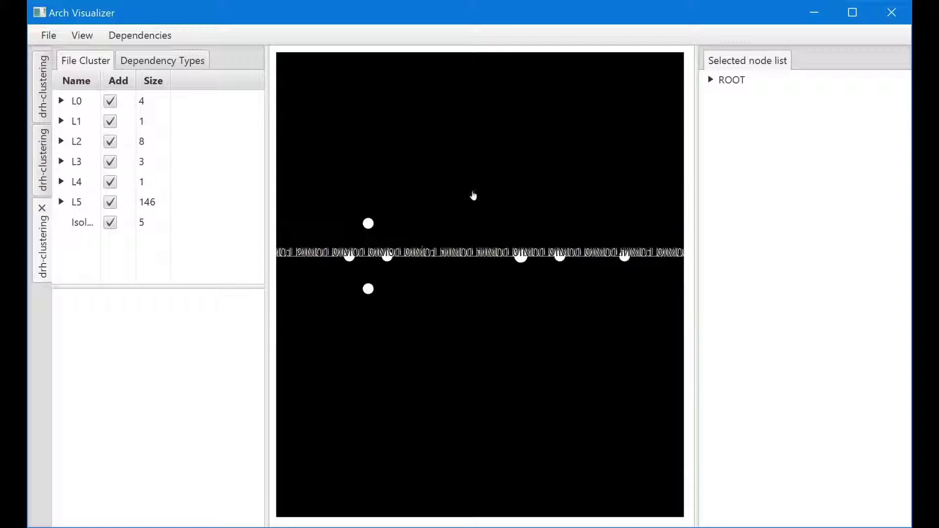
left_click(301, 65)
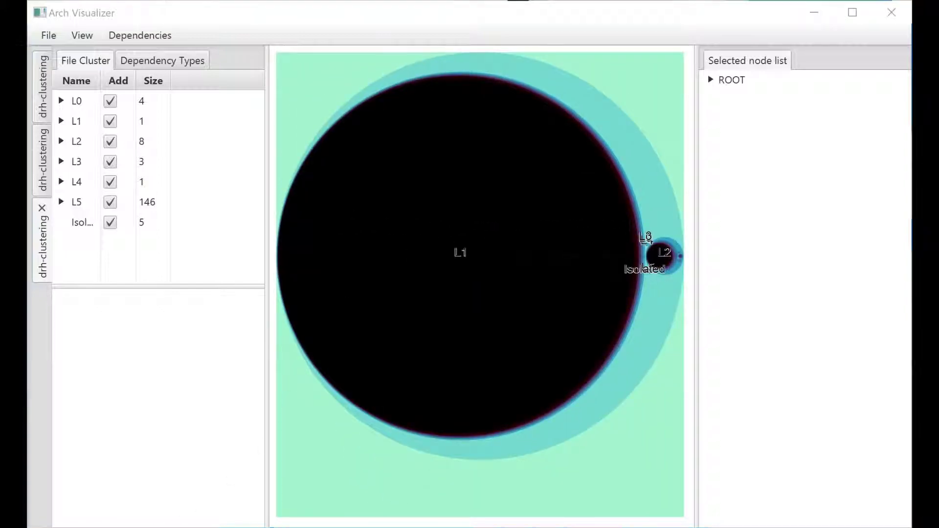
left_click(146, 465)
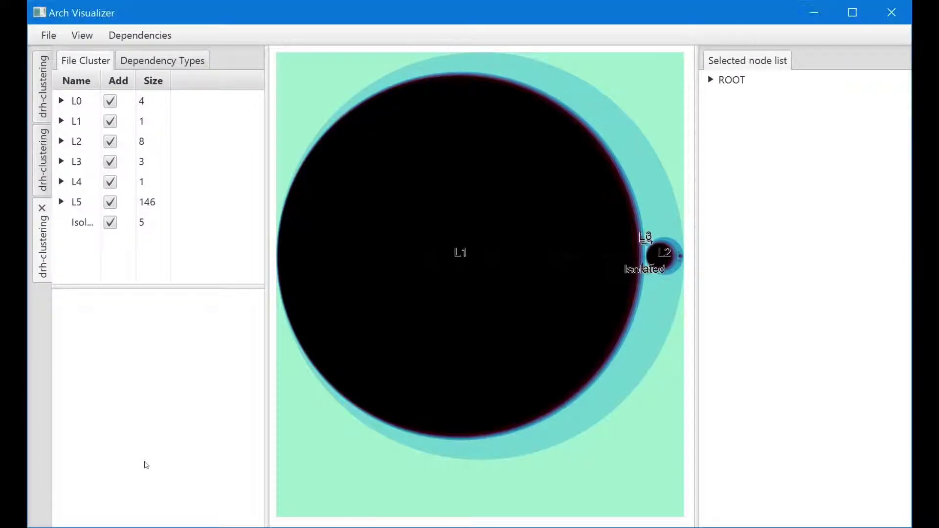